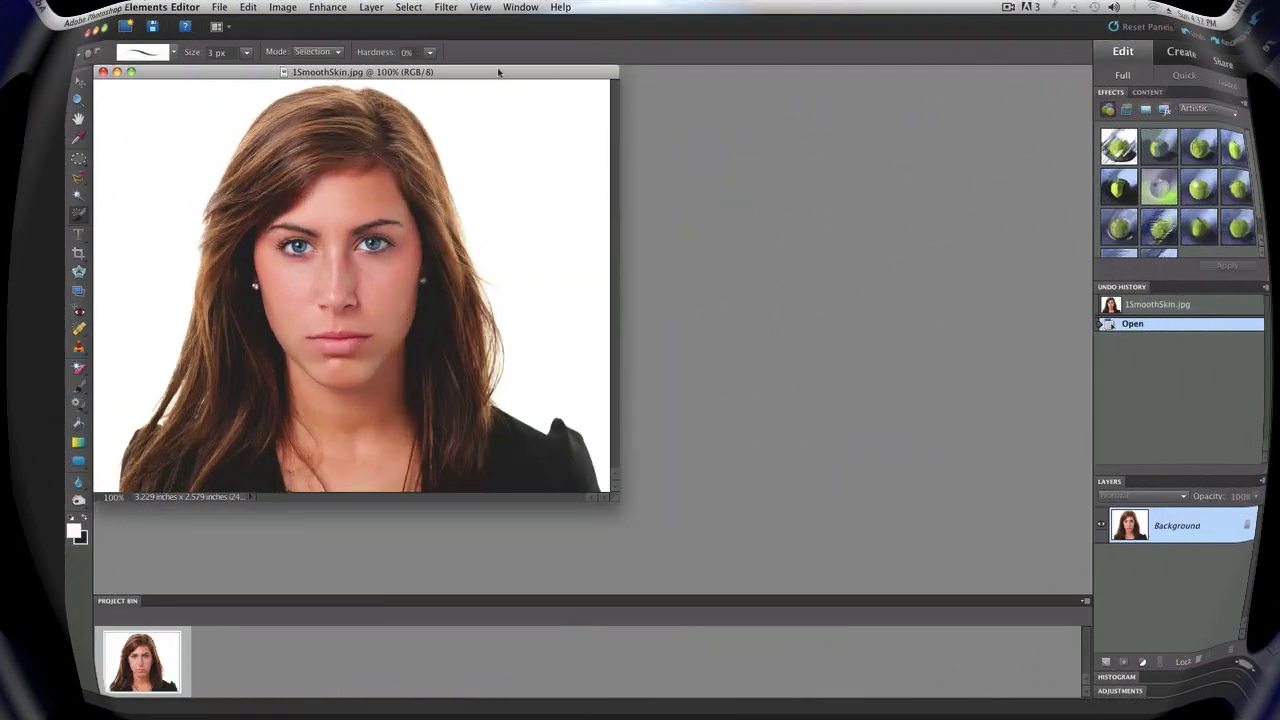
Reposition the Editor window showing 1SmoothSkin.jpg at 100% with the 3 px selection brush.
mouse_move(498, 72)
mouse_down()
mouse_move(517, 86)
mouse_move(905, 92)
mouse_move(937, 81)
mouse_up()
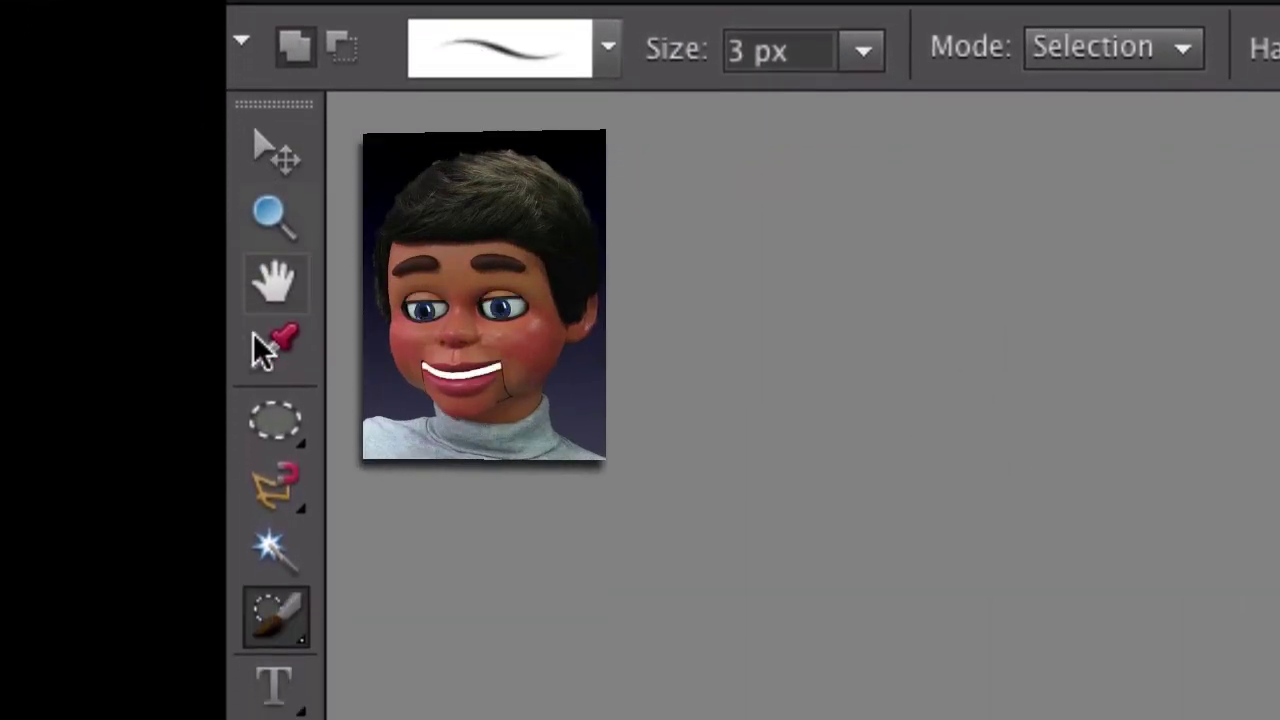
Switch to the Selection Brush tool from the selection tools flyout.
click(280, 290)
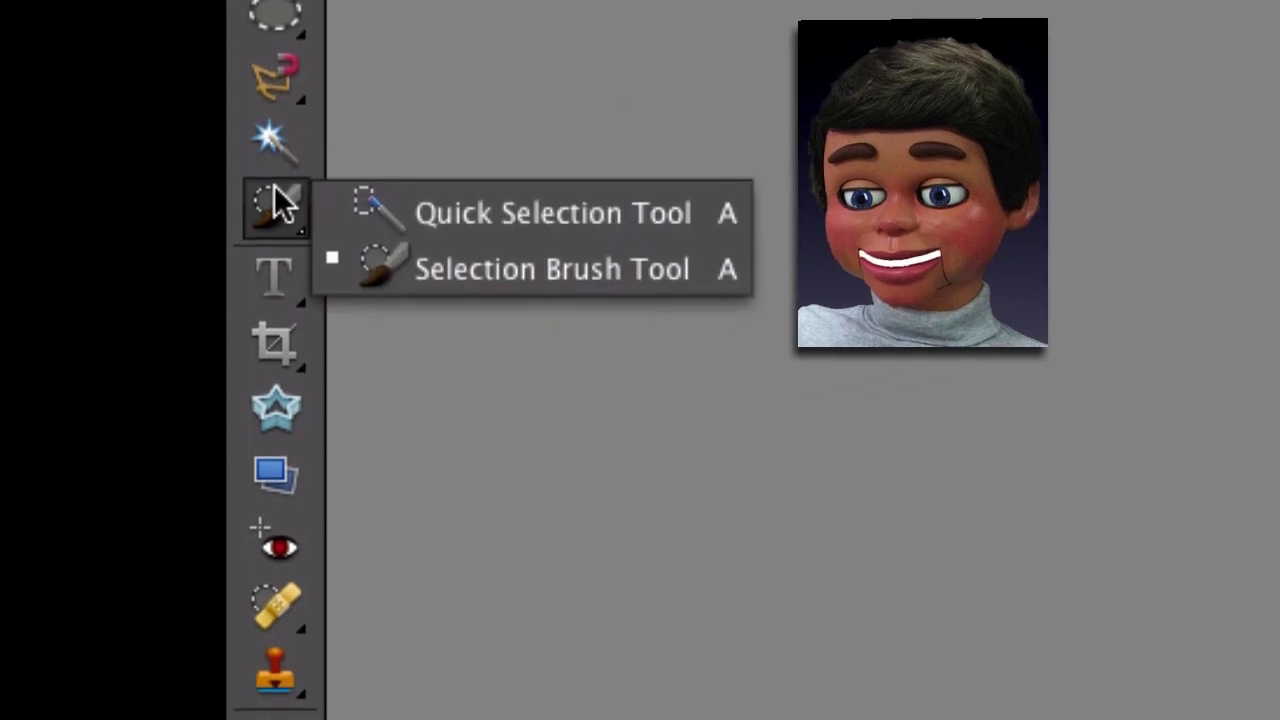
click(338, 244)
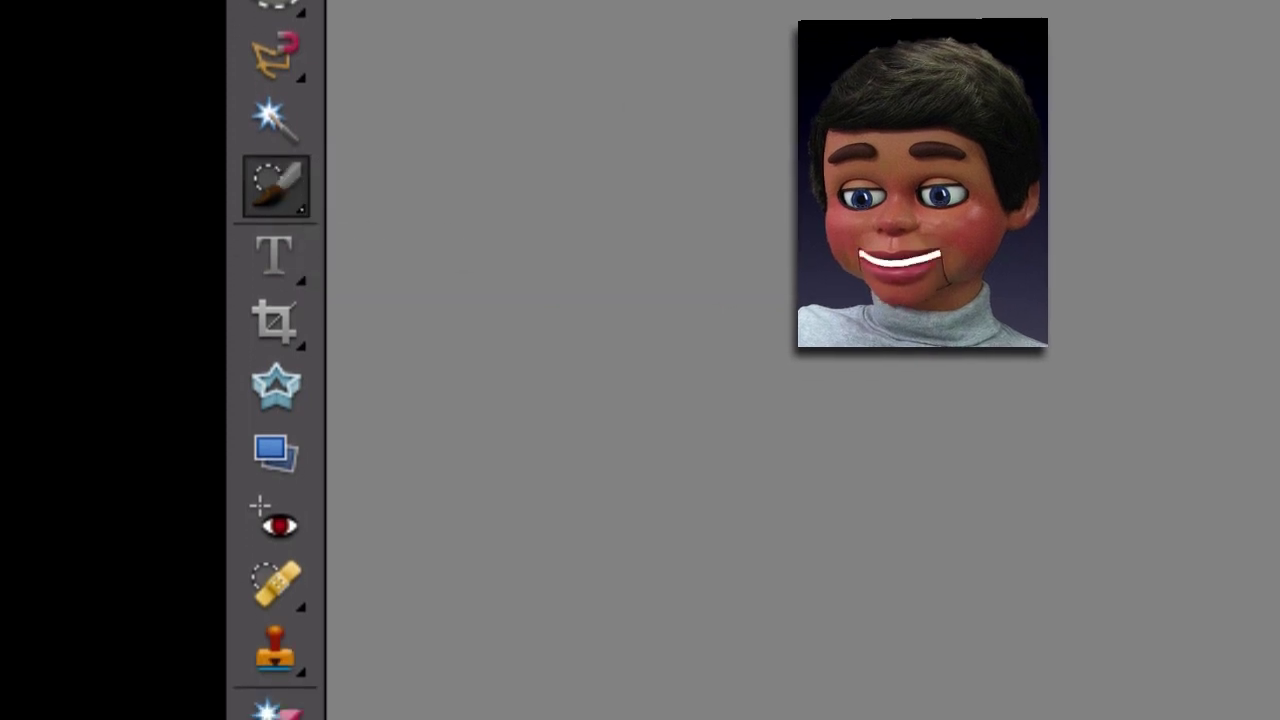
click(295, 176)
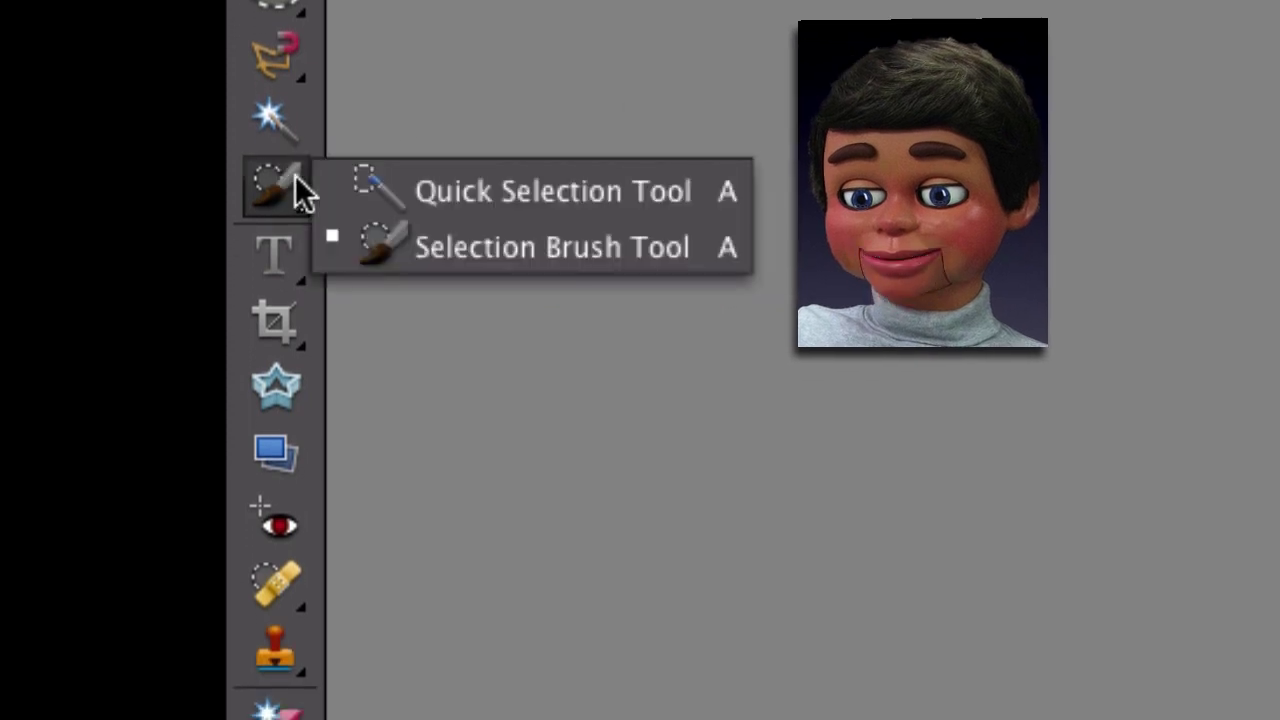
click(392, 244)
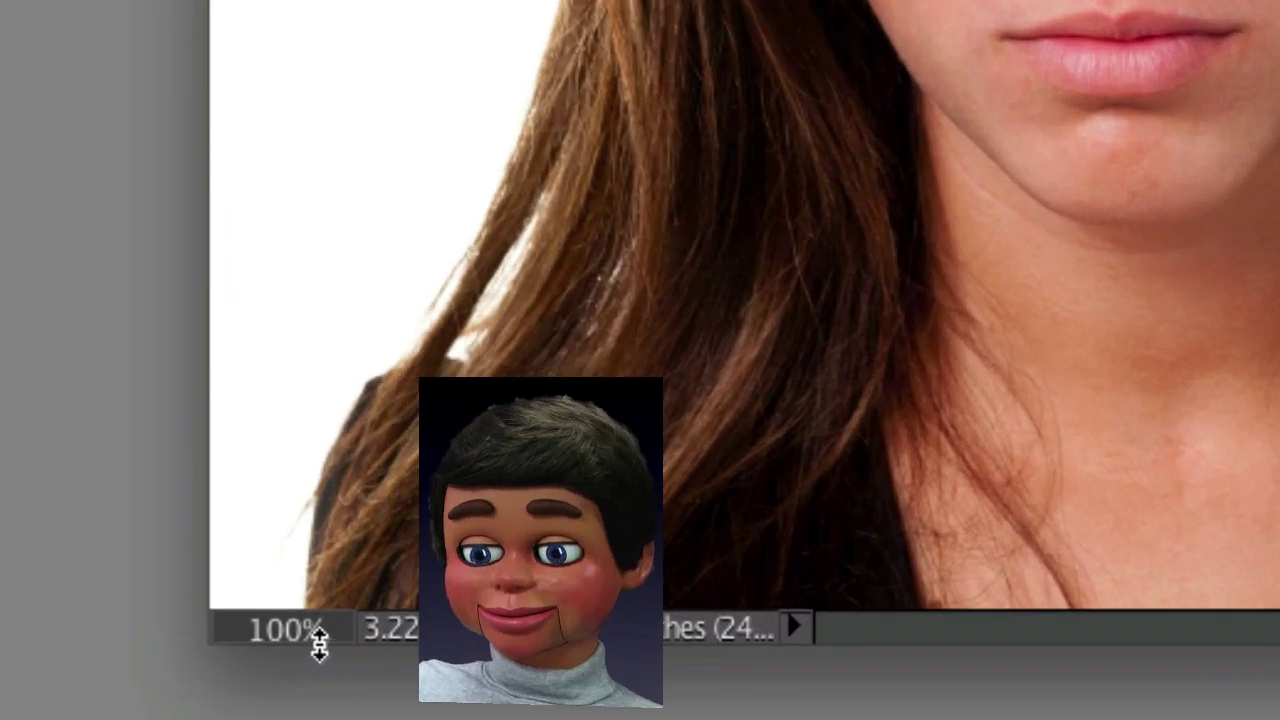
Zoom the view to 200%, set brush size to 32 px, and begin selecting the forehead.
click(322, 640)
text(200)
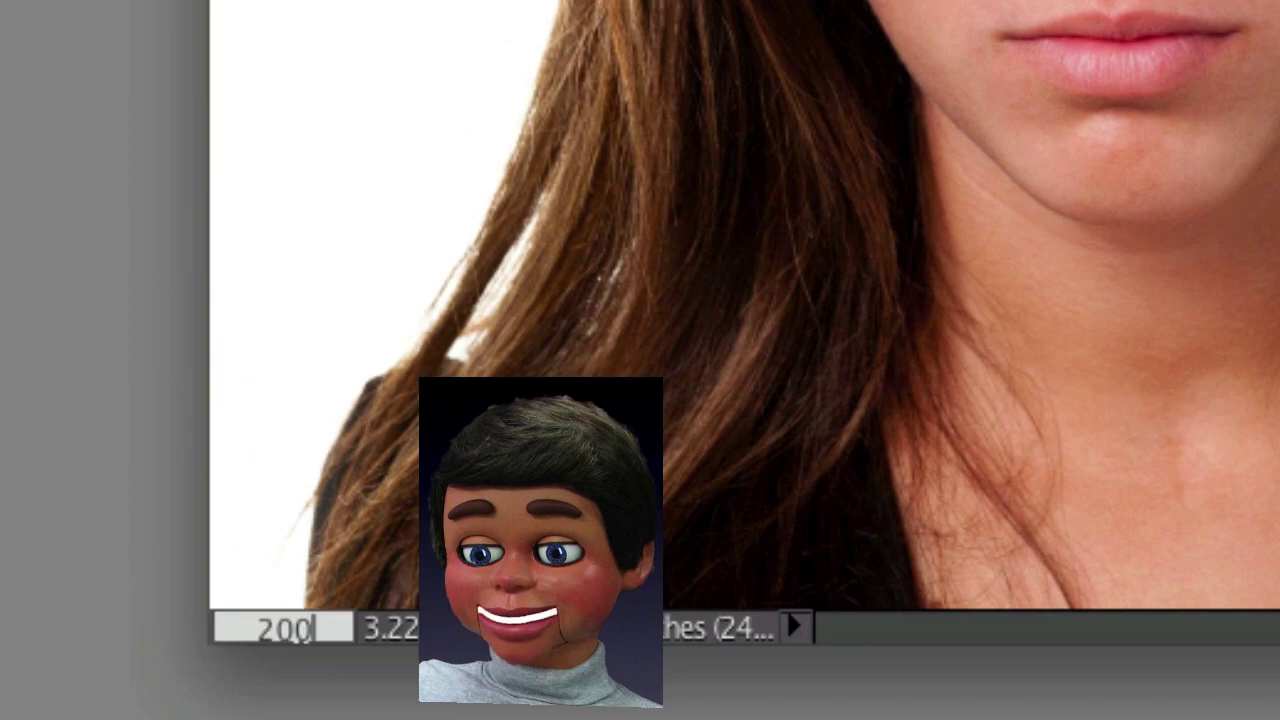
key(Return)
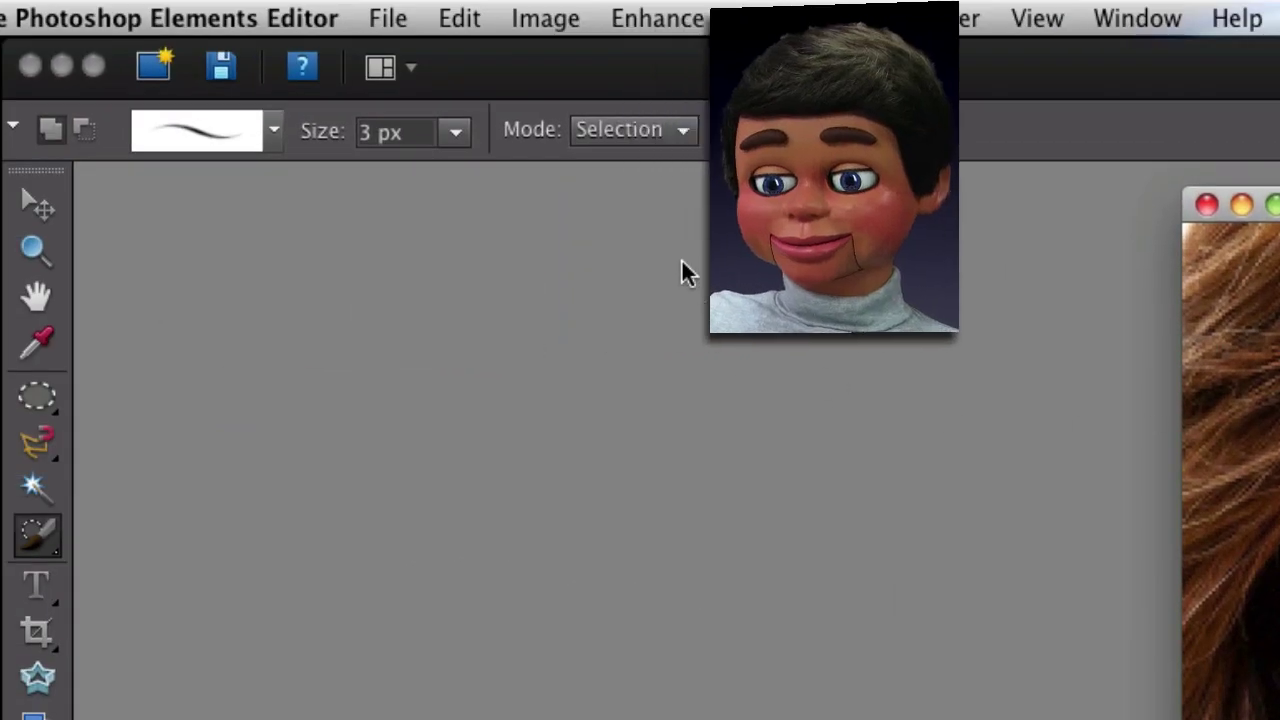
drag(455, 140, 503, 186)
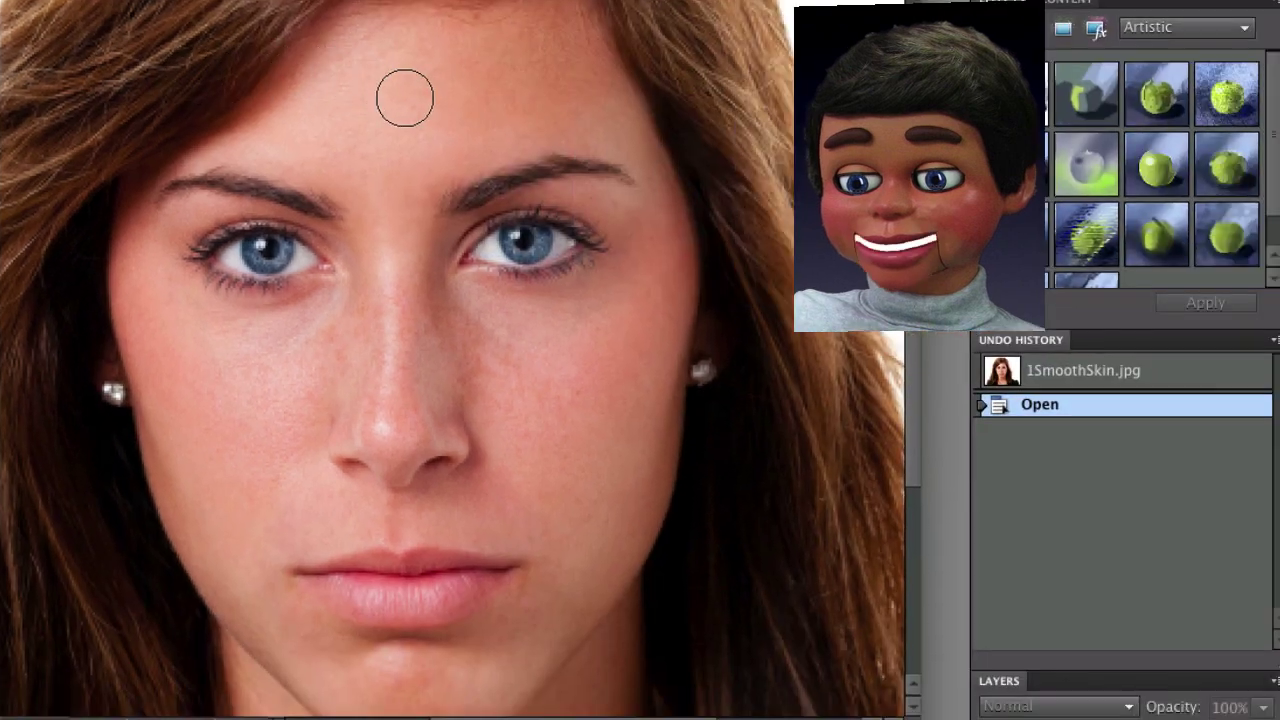
drag(666, 150, 705, 148)
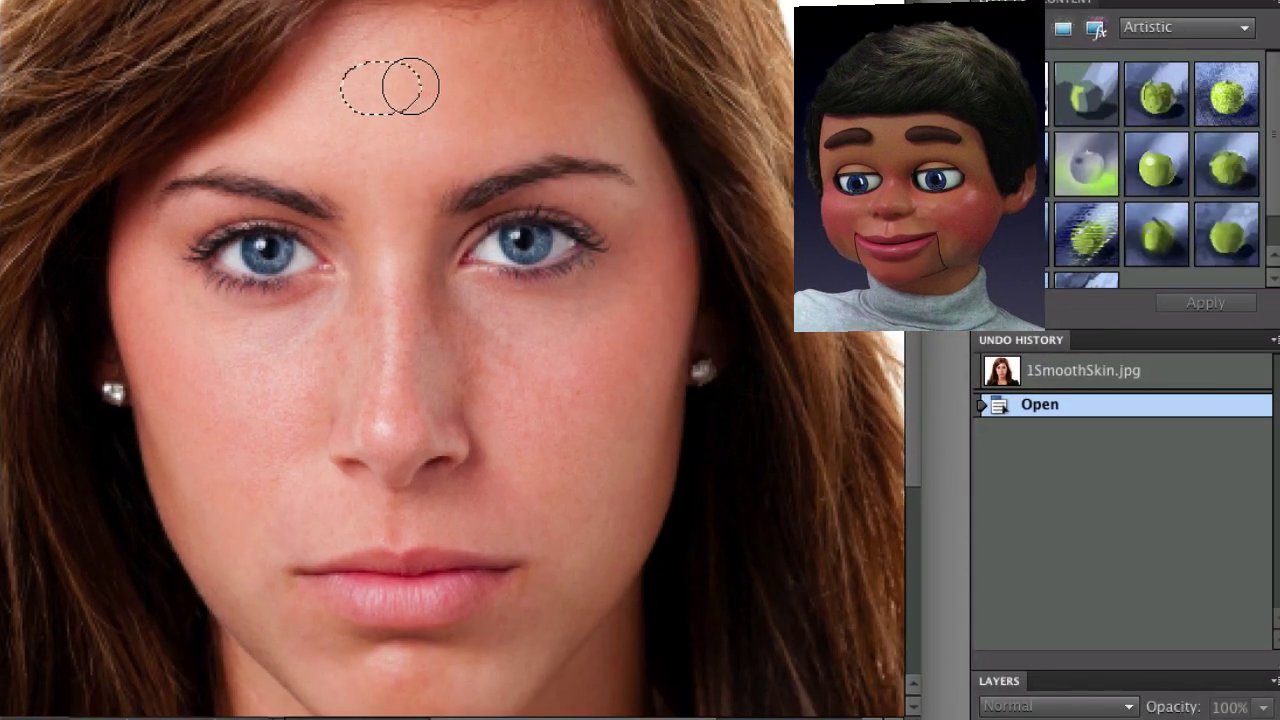
Extend the selection up, left and right across the forehead.
mouse_move(513, 80)
mouse_down()
mouse_move(363, 74)
mouse_move(473, 46)
mouse_move(514, 62)
mouse_up()
mouse_move(393, 94)
mouse_down()
mouse_move(267, 117)
mouse_move(278, 131)
mouse_move(483, 117)
mouse_up()
drag(587, 98, 549, 103)
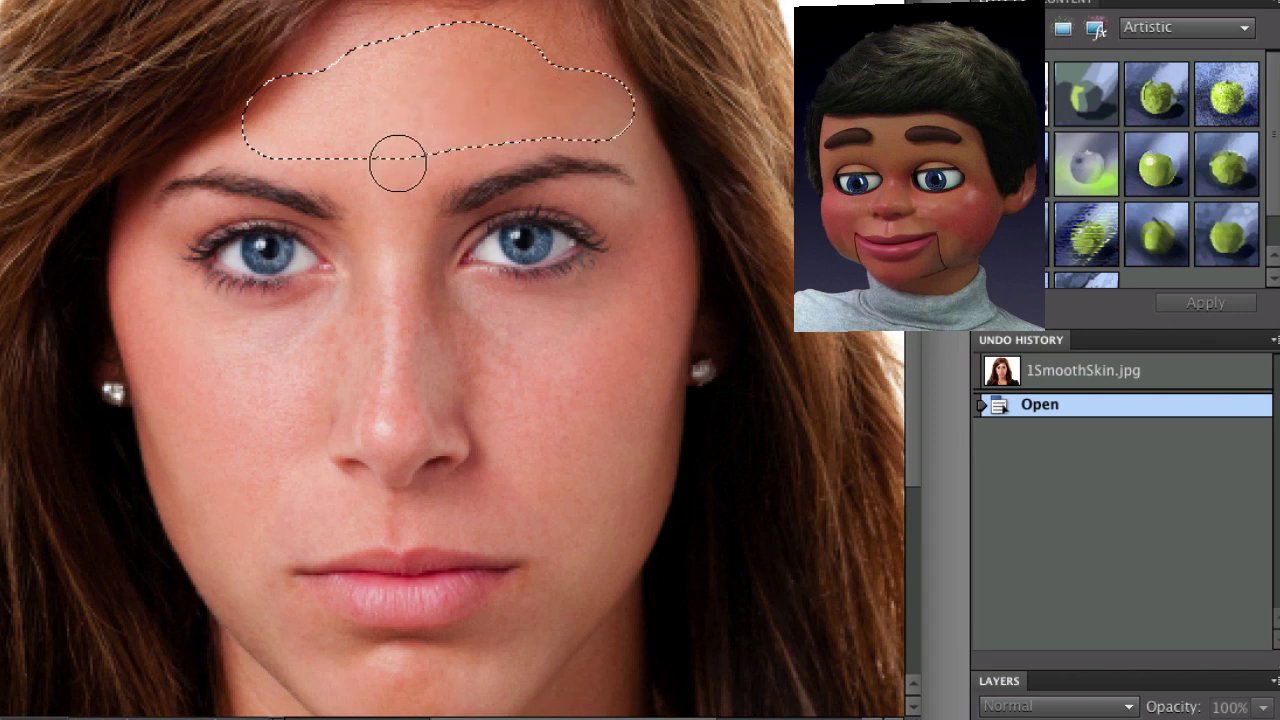
Paint the selection under both eyes, beside the nose, and down both cheeks toward the chin.
mouse_move(315, 320)
mouse_down()
mouse_move(194, 343)
mouse_move(146, 316)
mouse_move(143, 271)
mouse_move(137, 348)
mouse_move(158, 371)
mouse_move(301, 372)
mouse_up()
mouse_move(427, 361)
mouse_down()
mouse_move(437, 329)
mouse_move(461, 330)
mouse_up()
mouse_move(574, 322)
mouse_down()
mouse_move(641, 292)
mouse_move(658, 236)
mouse_move(639, 320)
mouse_move(604, 367)
mouse_move(445, 379)
mouse_move(570, 395)
mouse_move(617, 425)
mouse_move(619, 374)
mouse_move(588, 434)
mouse_move(501, 500)
mouse_up()
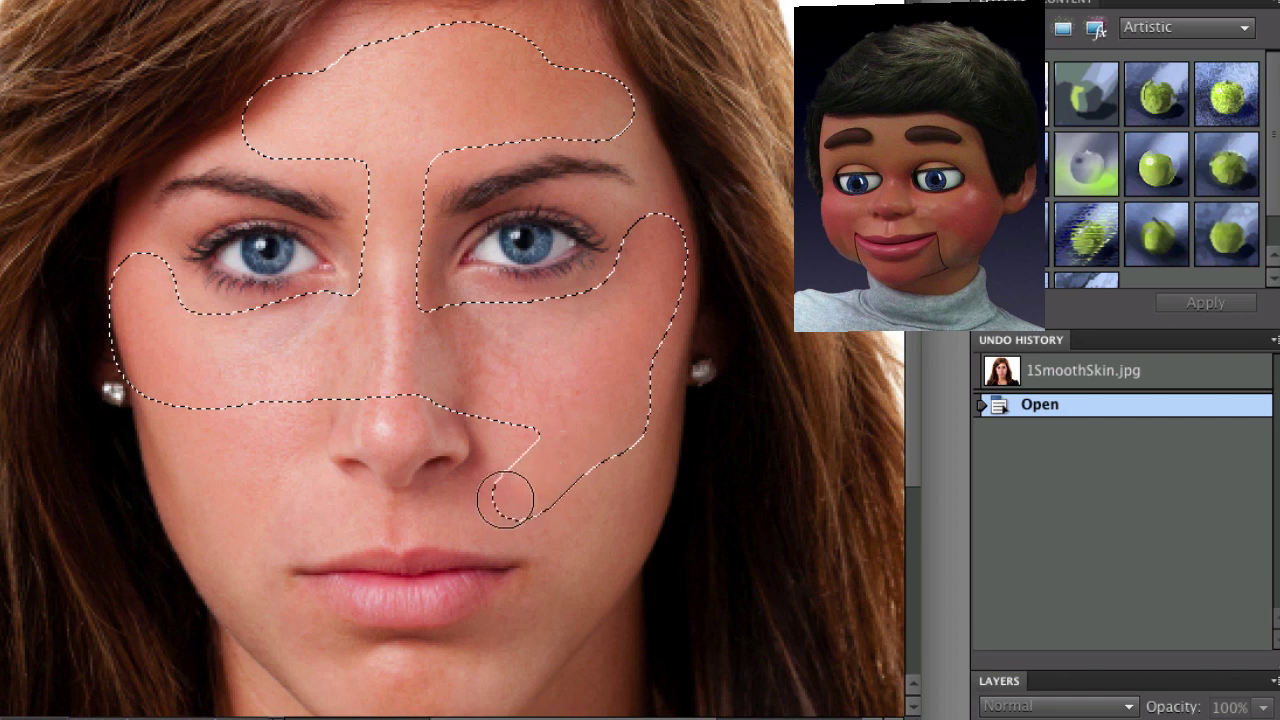
mouse_move(568, 447)
mouse_down()
mouse_move(577, 529)
mouse_move(545, 628)
mouse_move(464, 670)
mouse_move(362, 673)
mouse_up()
mouse_move(217, 424)
mouse_down()
mouse_move(255, 418)
mouse_move(222, 495)
mouse_up()
mouse_move(243, 427)
mouse_down()
mouse_move(247, 470)
mouse_move(206, 423)
mouse_up()
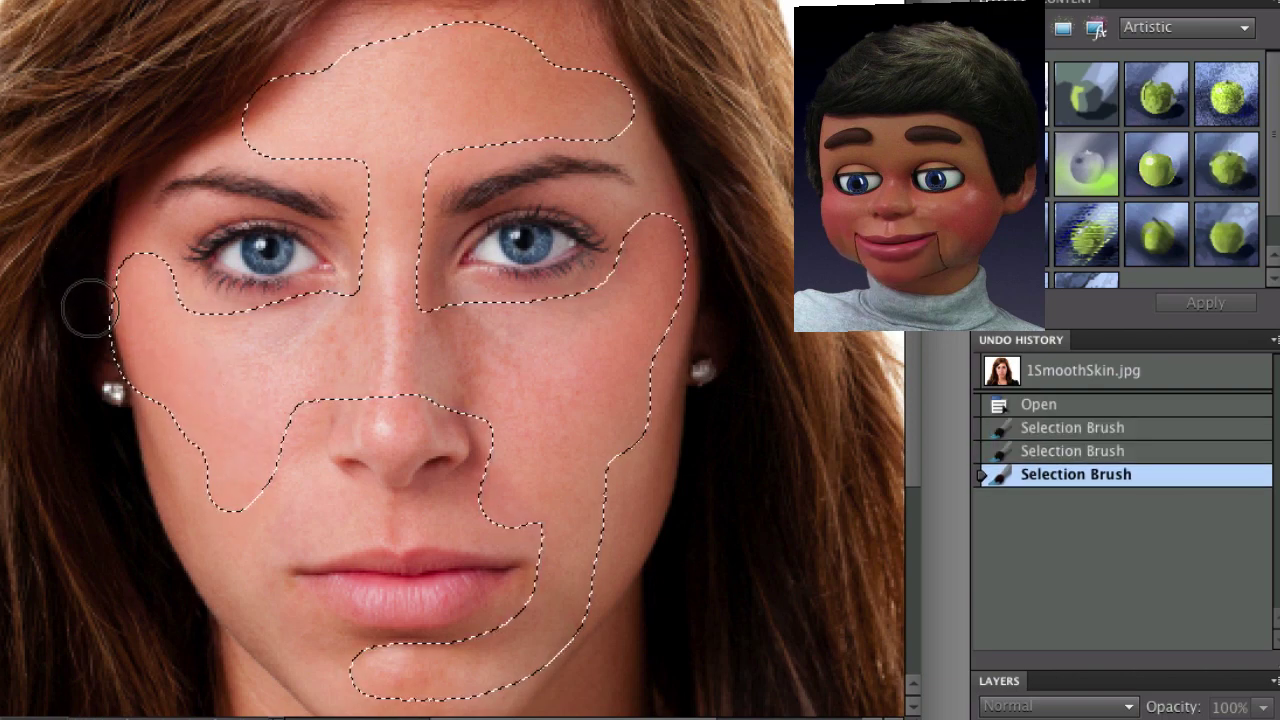
mouse_move(109, 400)
mouse_down()
mouse_move(160, 418)
mouse_move(198, 367)
mouse_move(171, 378)
mouse_move(218, 538)
mouse_up()
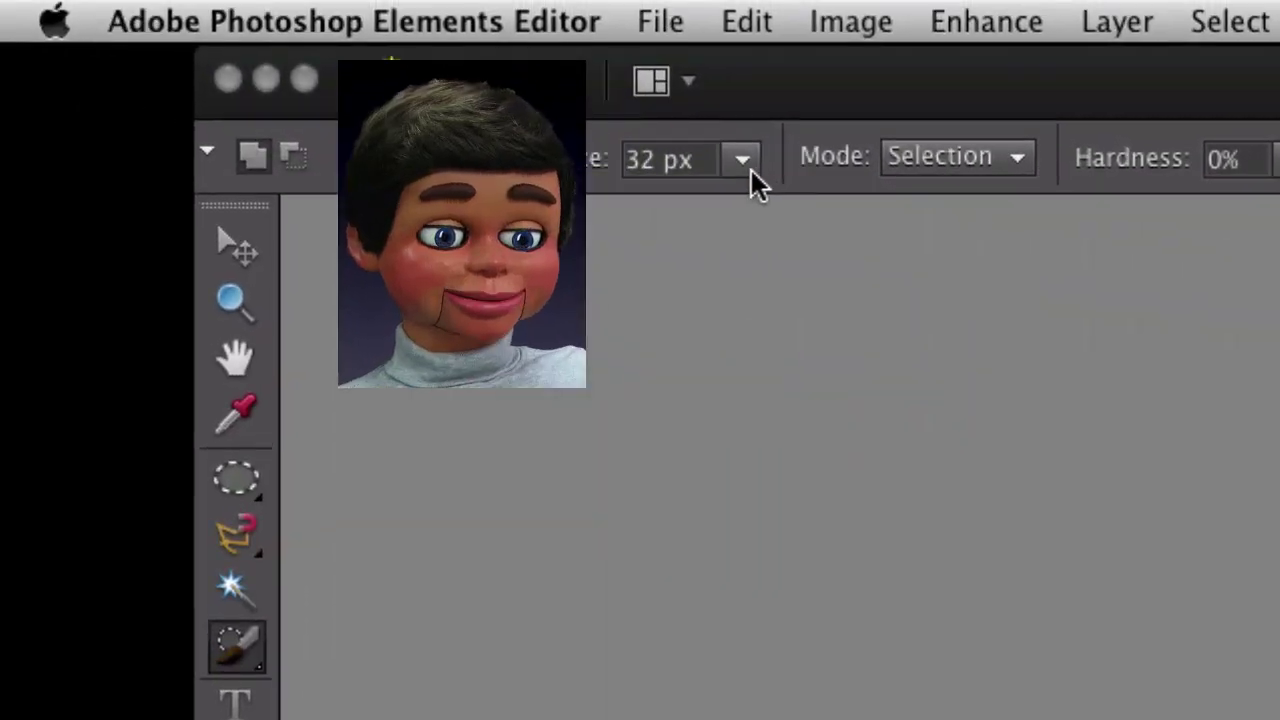
Shrink the selection brush to 25 px and add the skin beside the mouth.
click(743, 162)
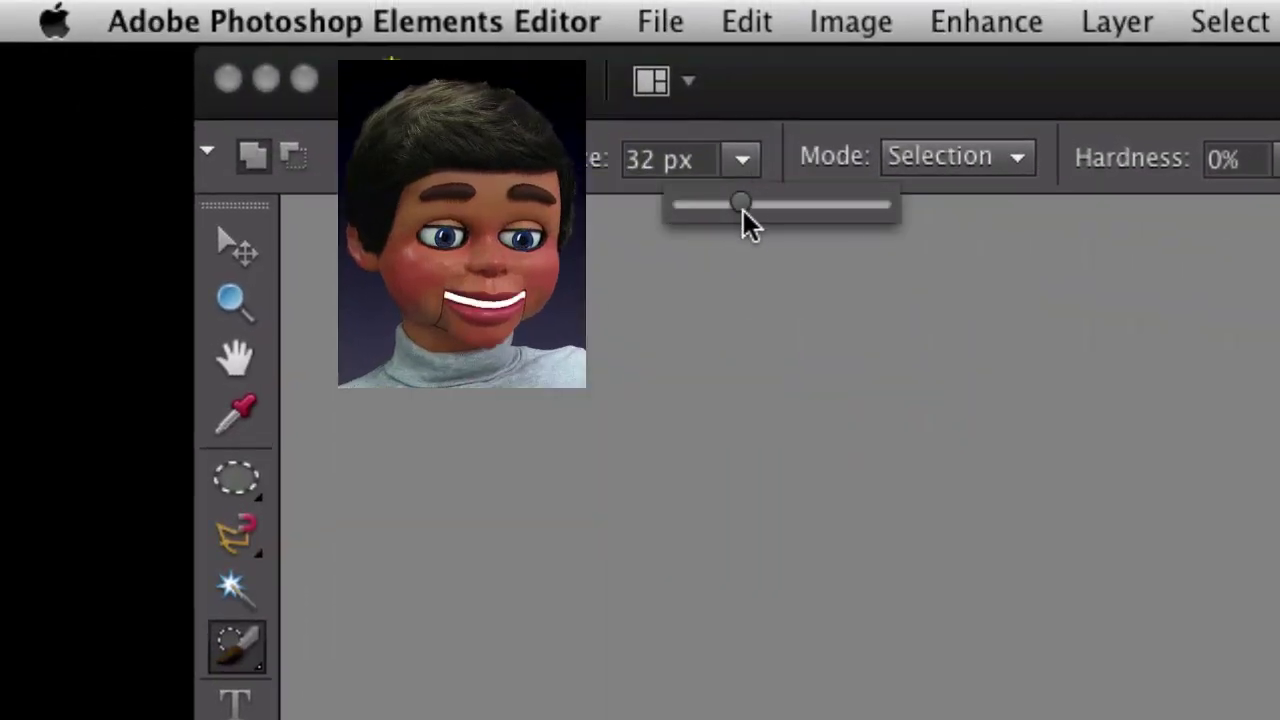
drag(729, 222, 726, 223)
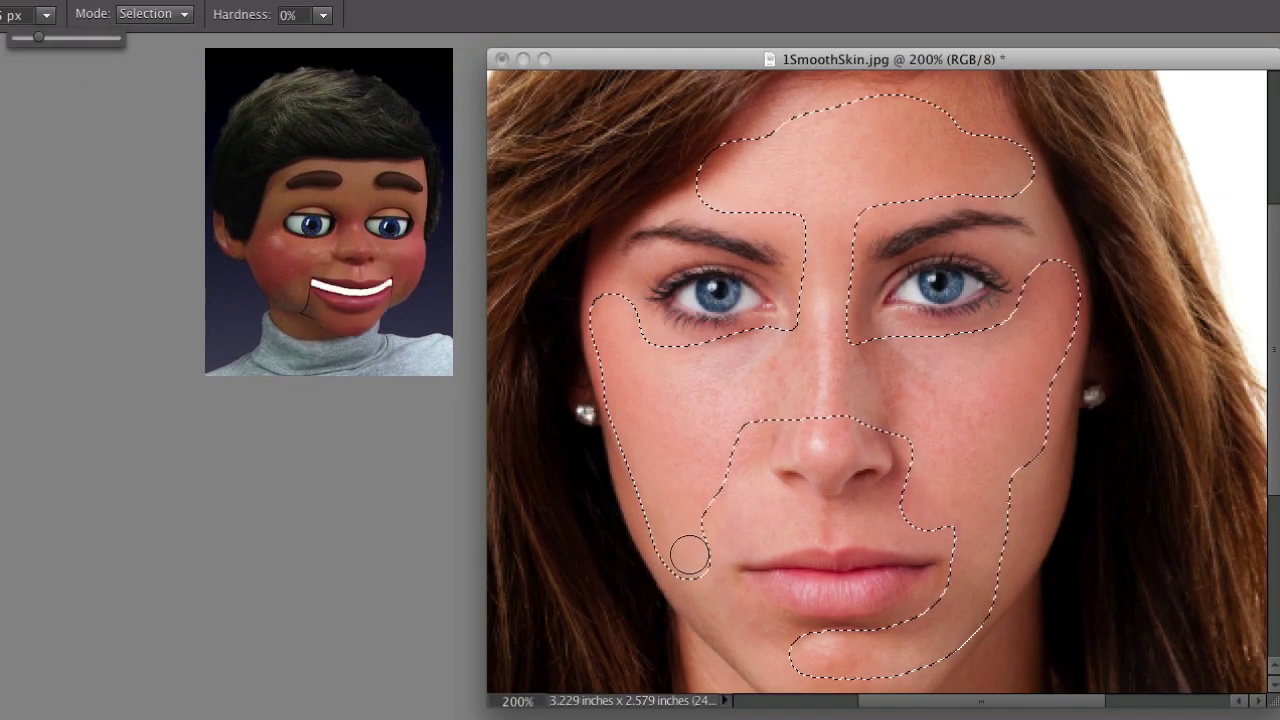
click(694, 571)
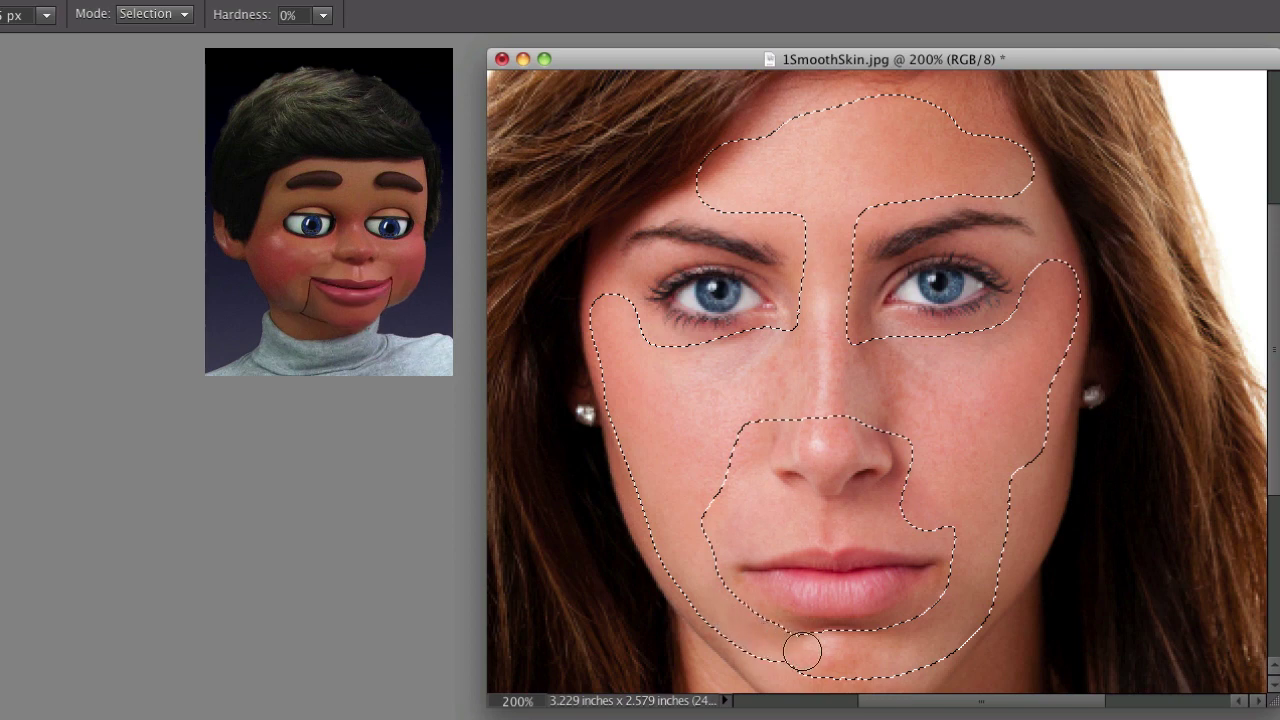
click(707, 503)
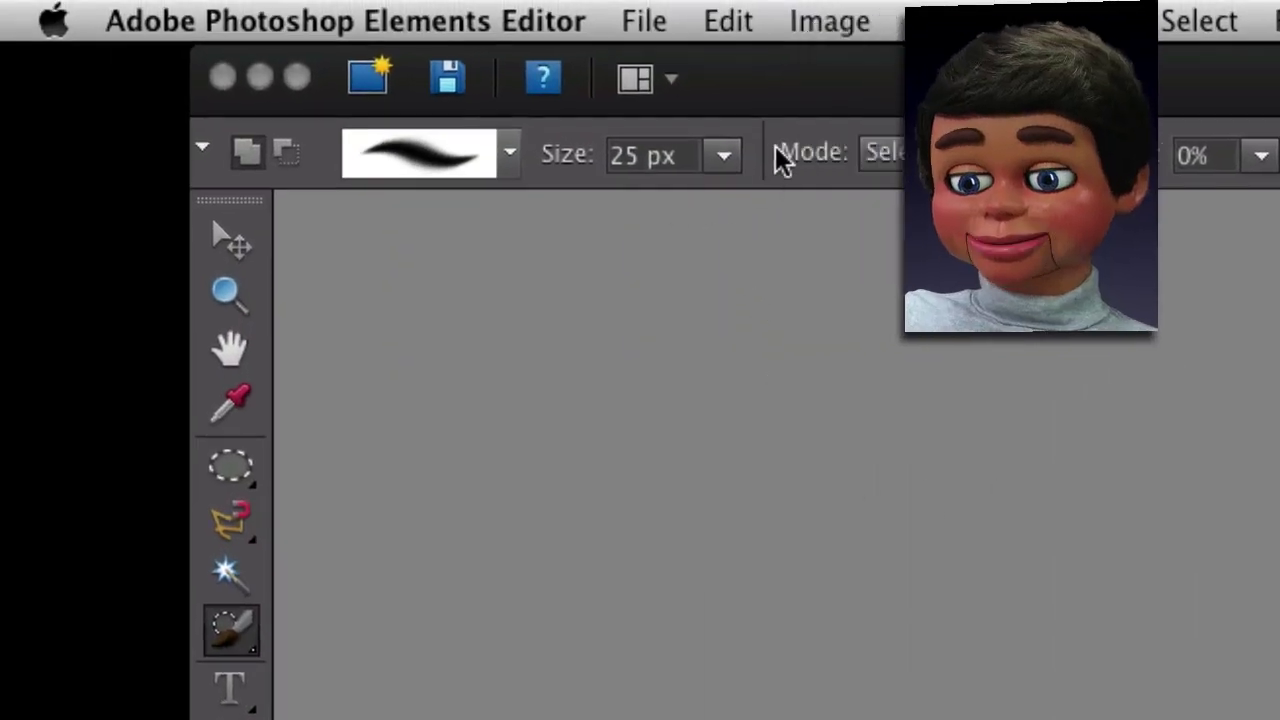
Set the brush to 15 px and tidy the selection edges around the eyes and cheeks.
click(724, 160)
drag(724, 205, 702, 207)
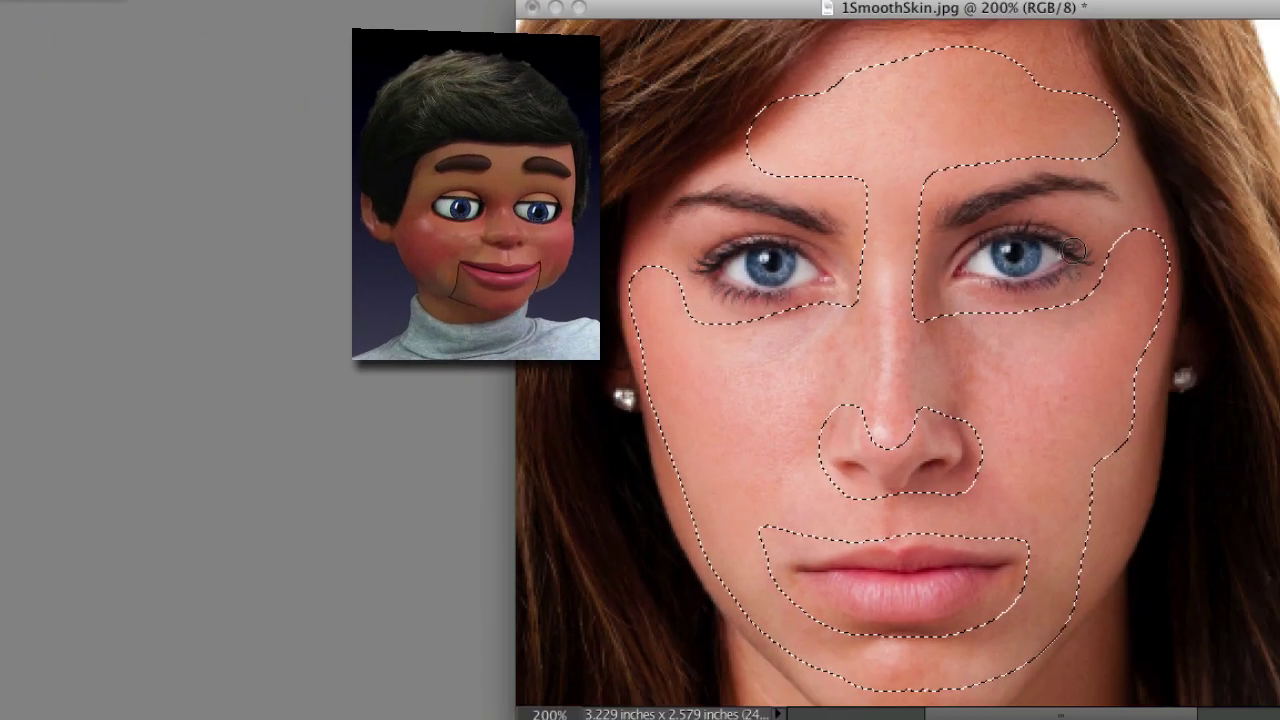
drag(1073, 250, 1140, 240)
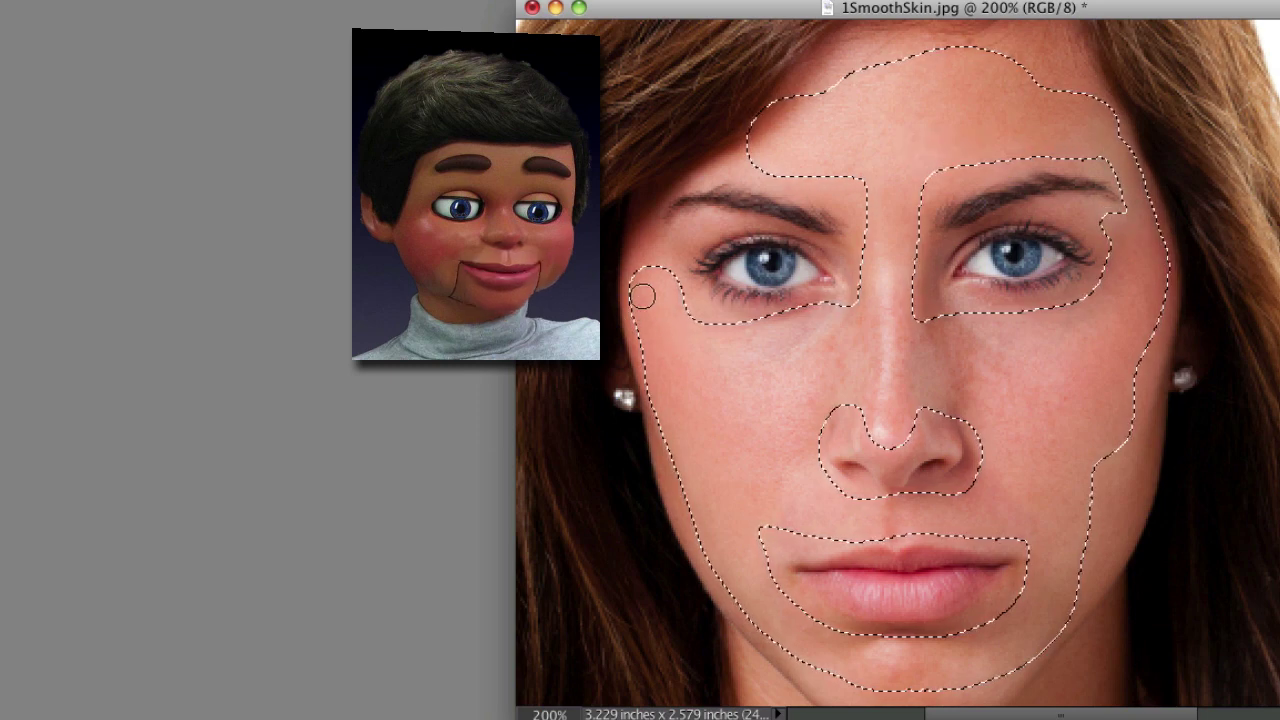
drag(697, 234, 663, 266)
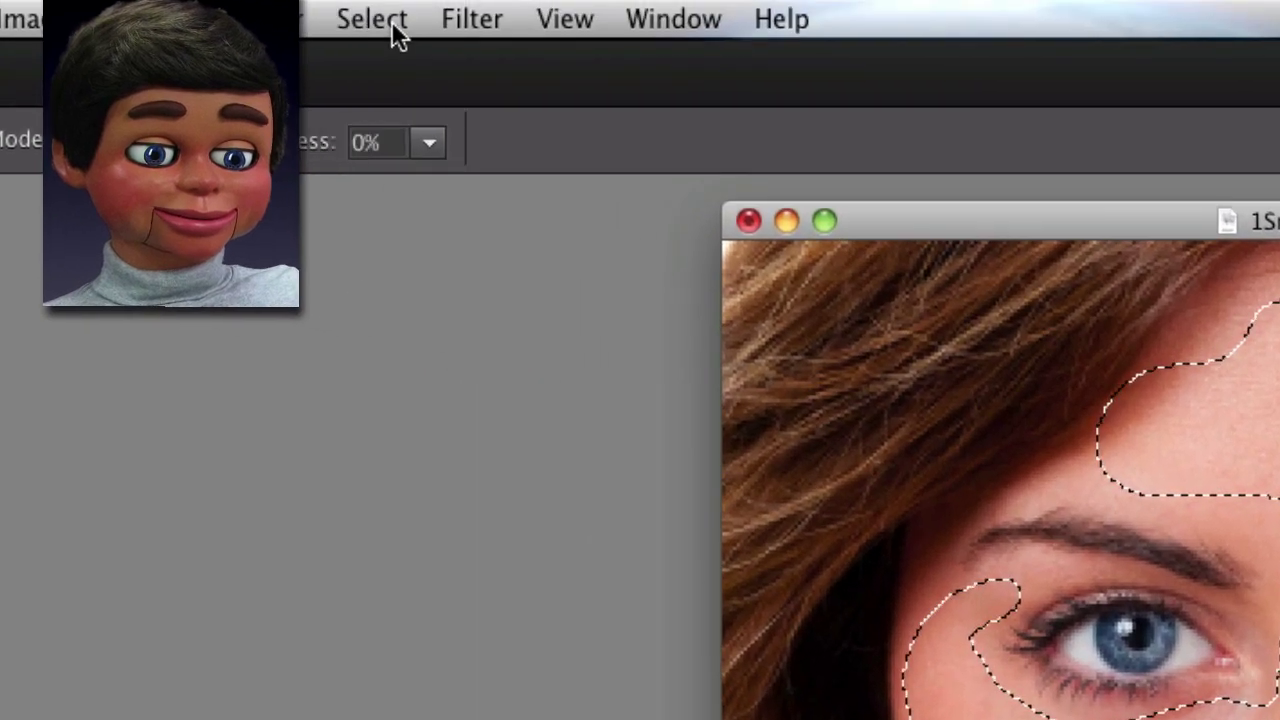
click(397, 30)
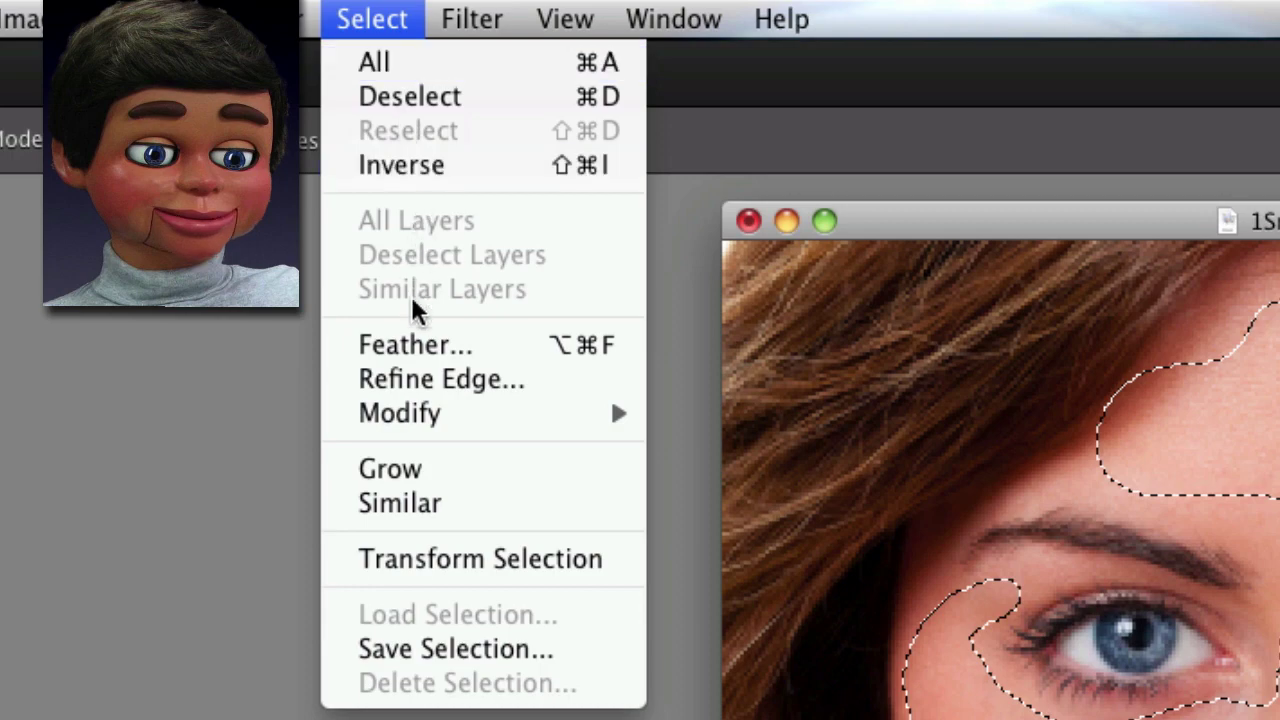
Feather the skin selection with a 5-pixel radius via Select > Feather.
click(407, 353)
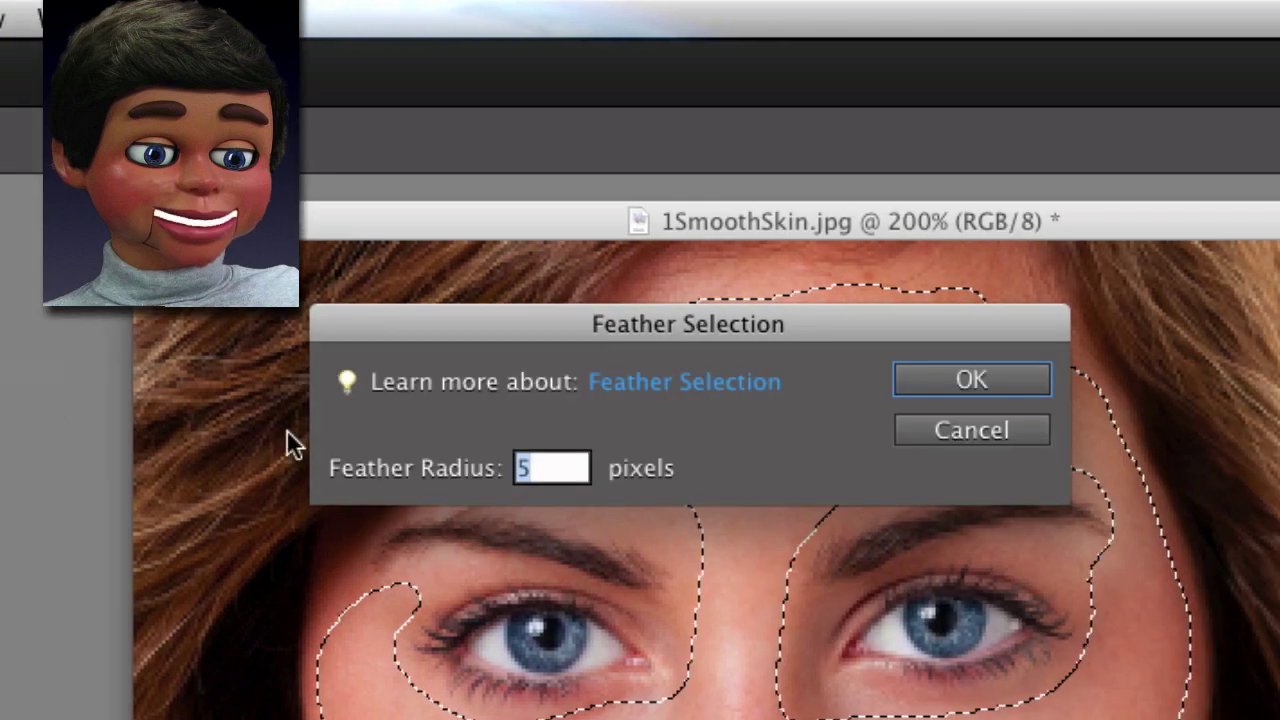
click(972, 379)
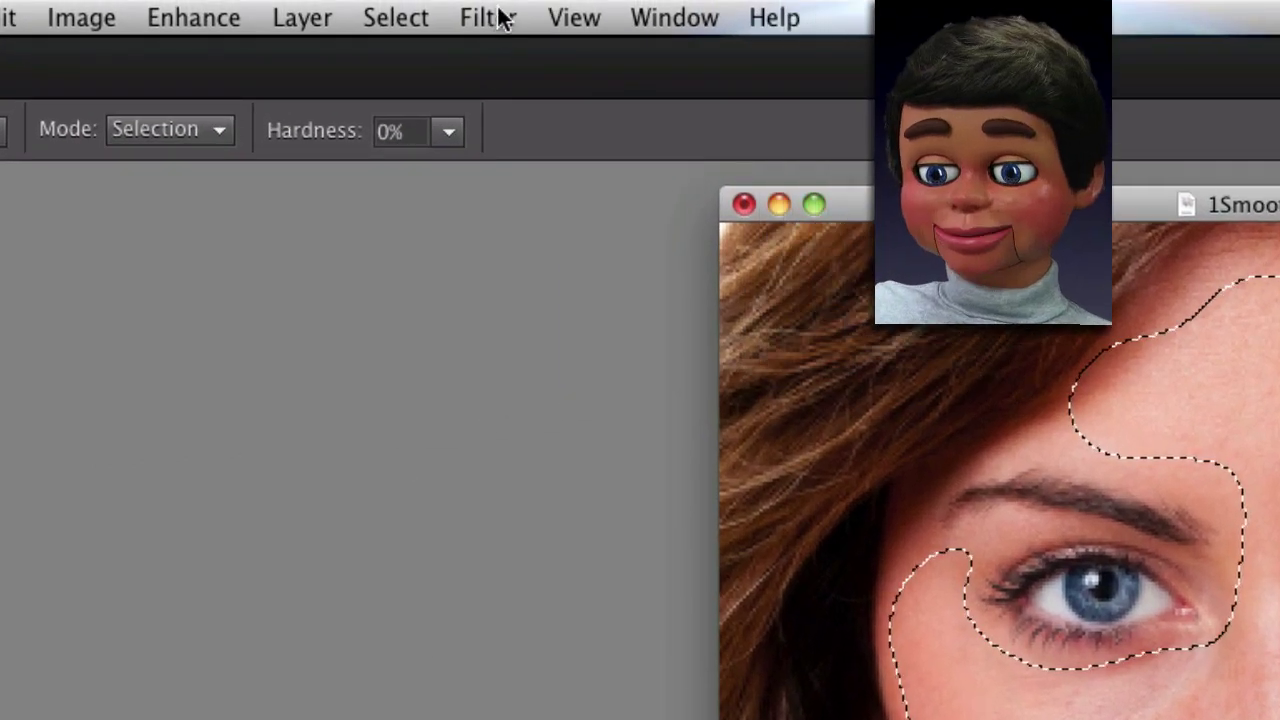
Apply Filter > Blur > Gaussian Blur with a 3.0 pixel radius to the selected skin.
click(488, 18)
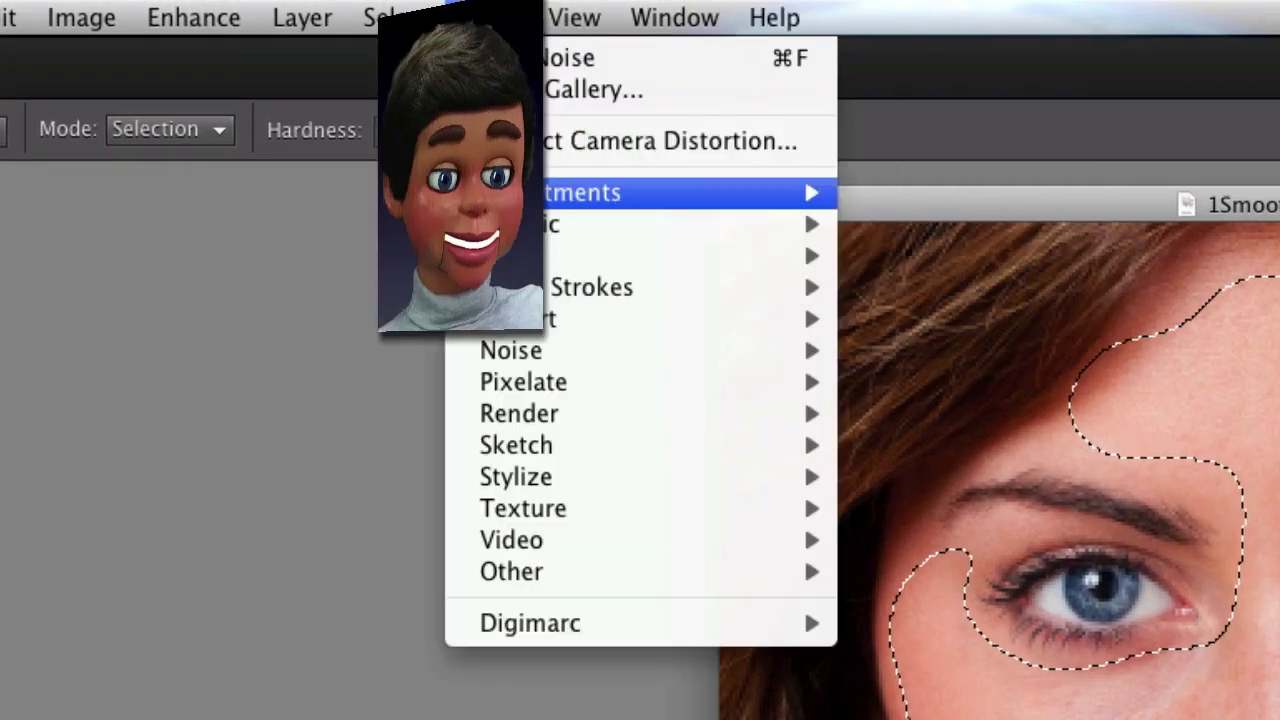
mouse_move(580, 256)
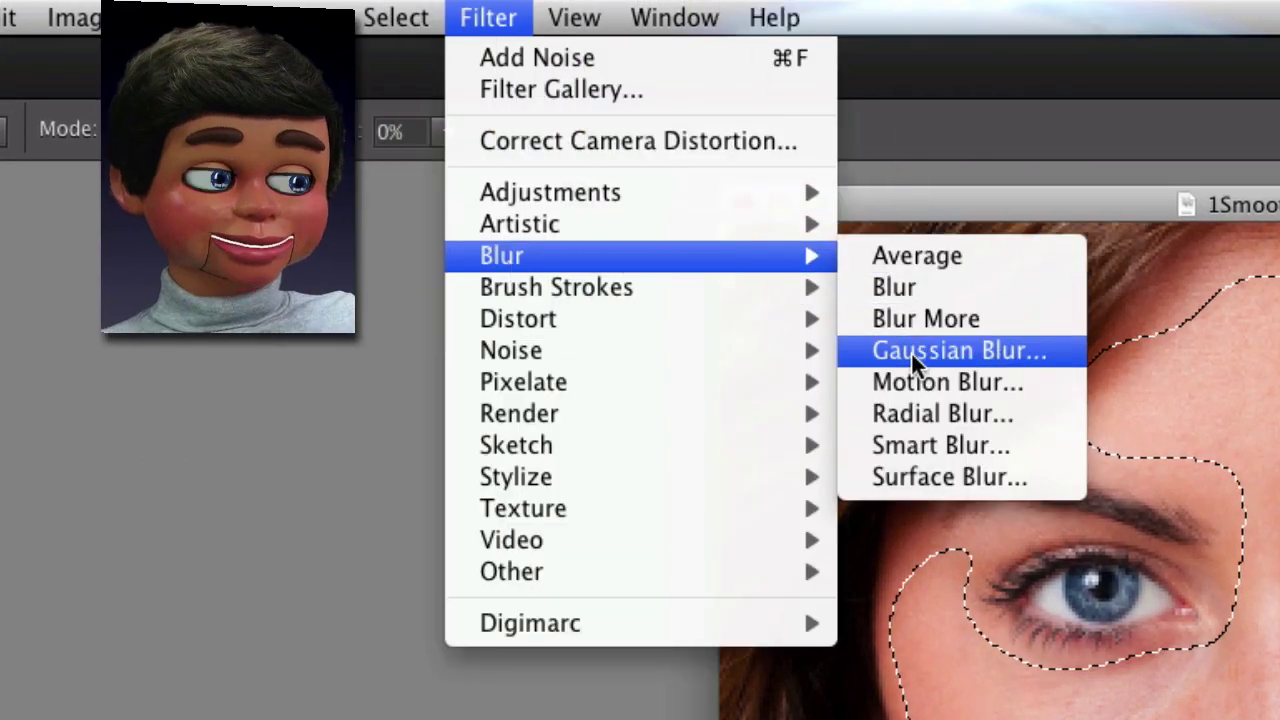
click(868, 360)
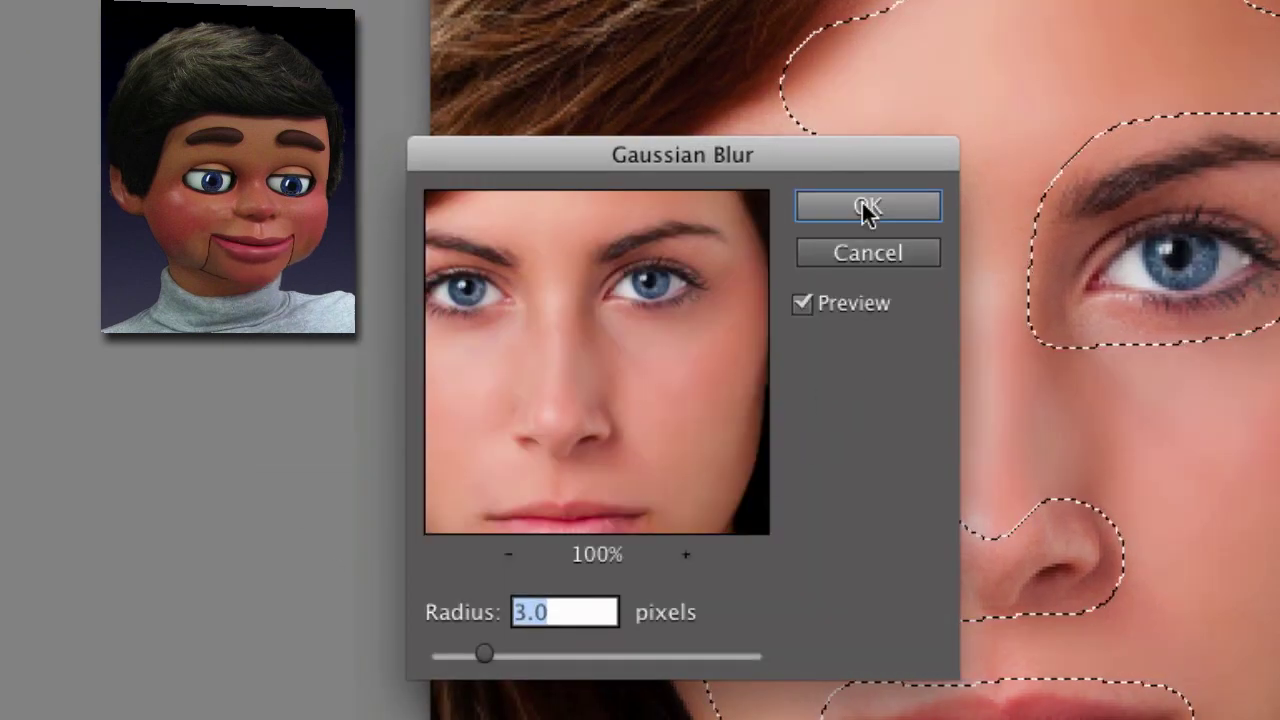
click(868, 207)
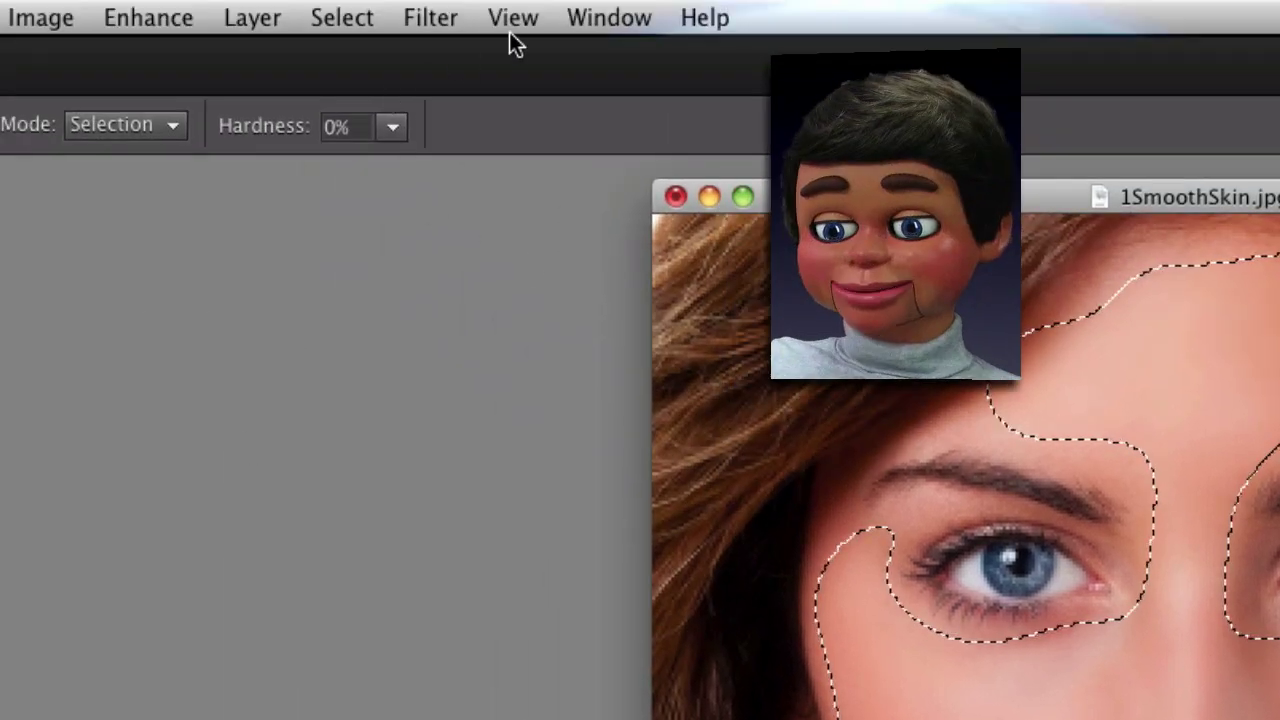
Apply Add Noise at 1.5%, Uniform, Monochromatic to the blurred skin.
click(443, 28)
mouse_move(728, 336)
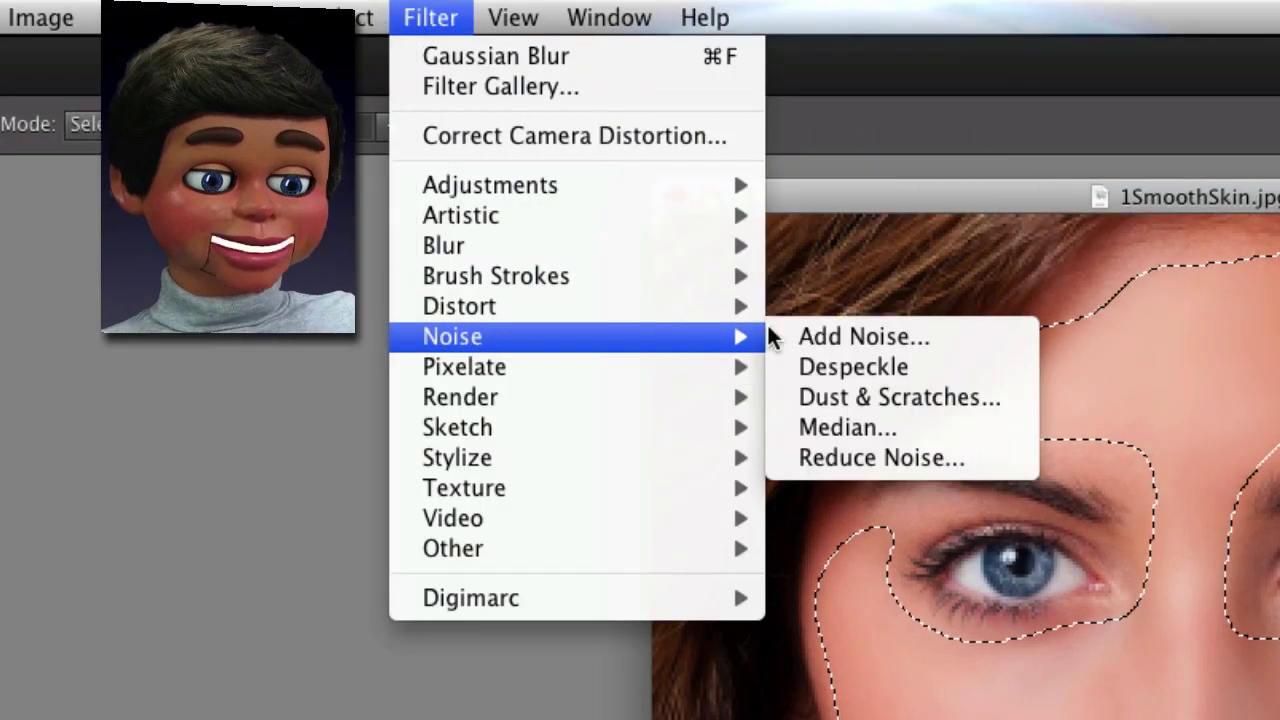
click(860, 339)
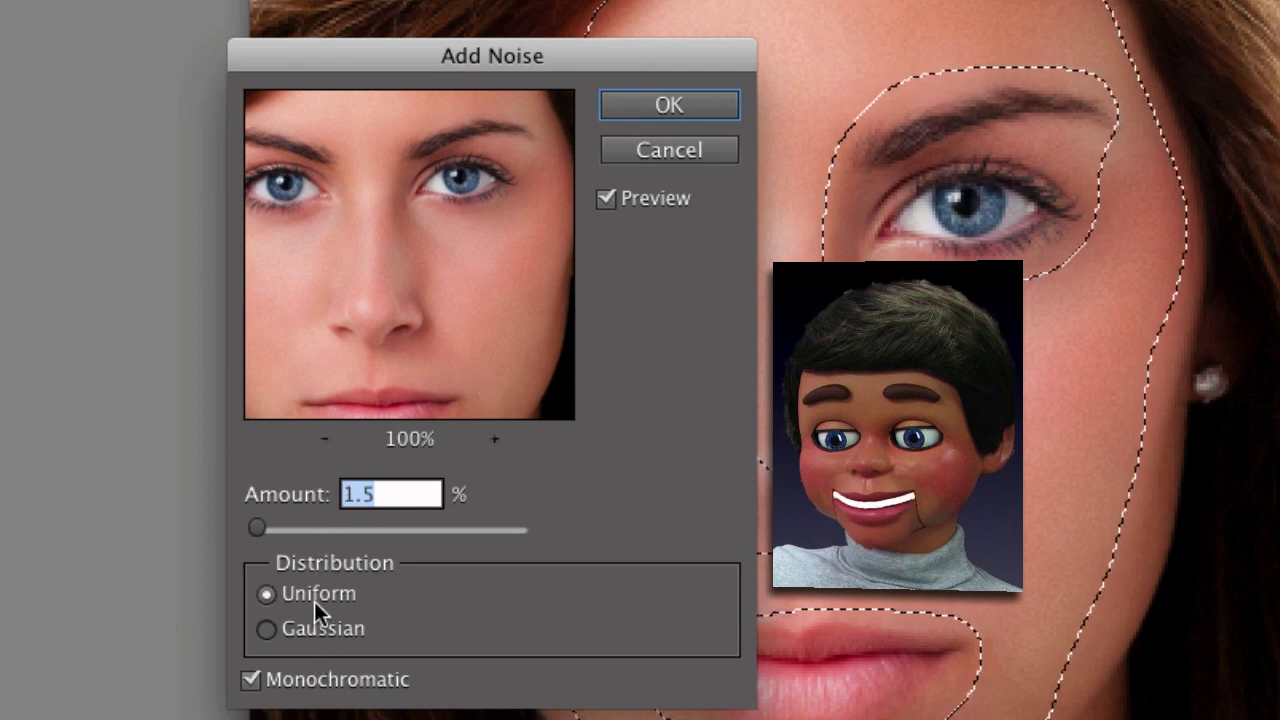
click(657, 109)
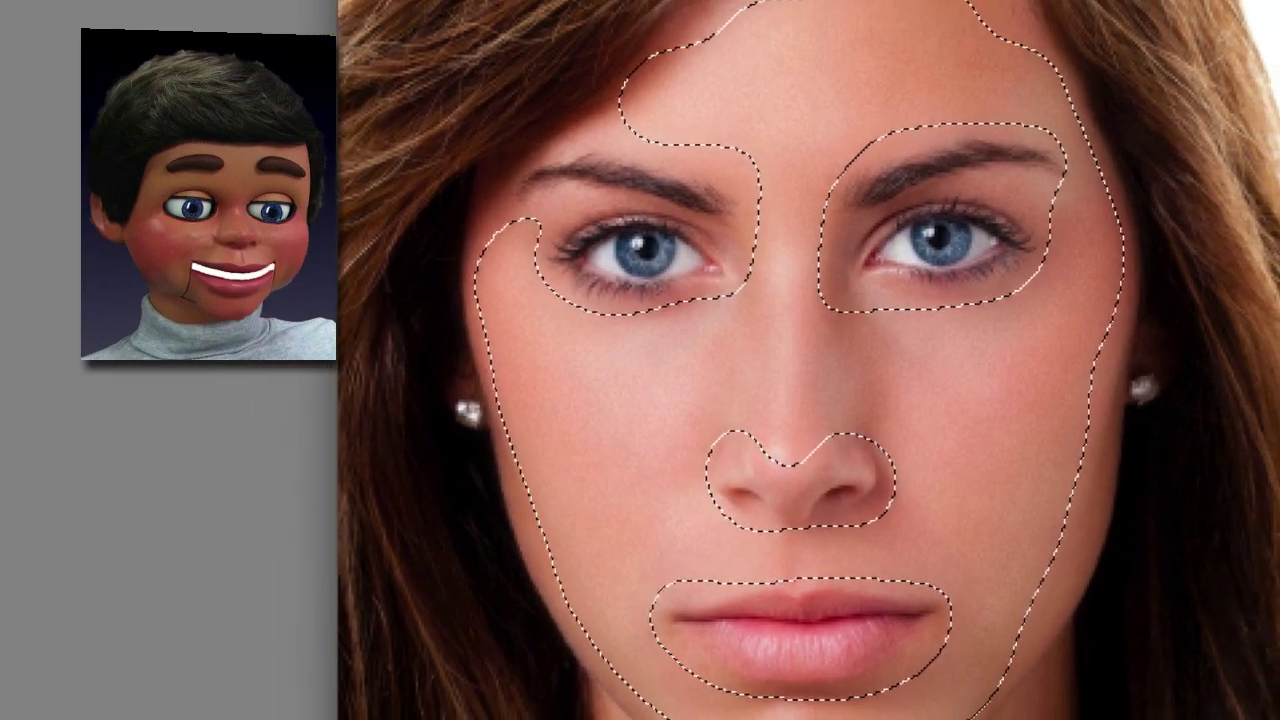
Deselect with Ctrl+D and move the document window left to view the finished portrait.
key(super+d)
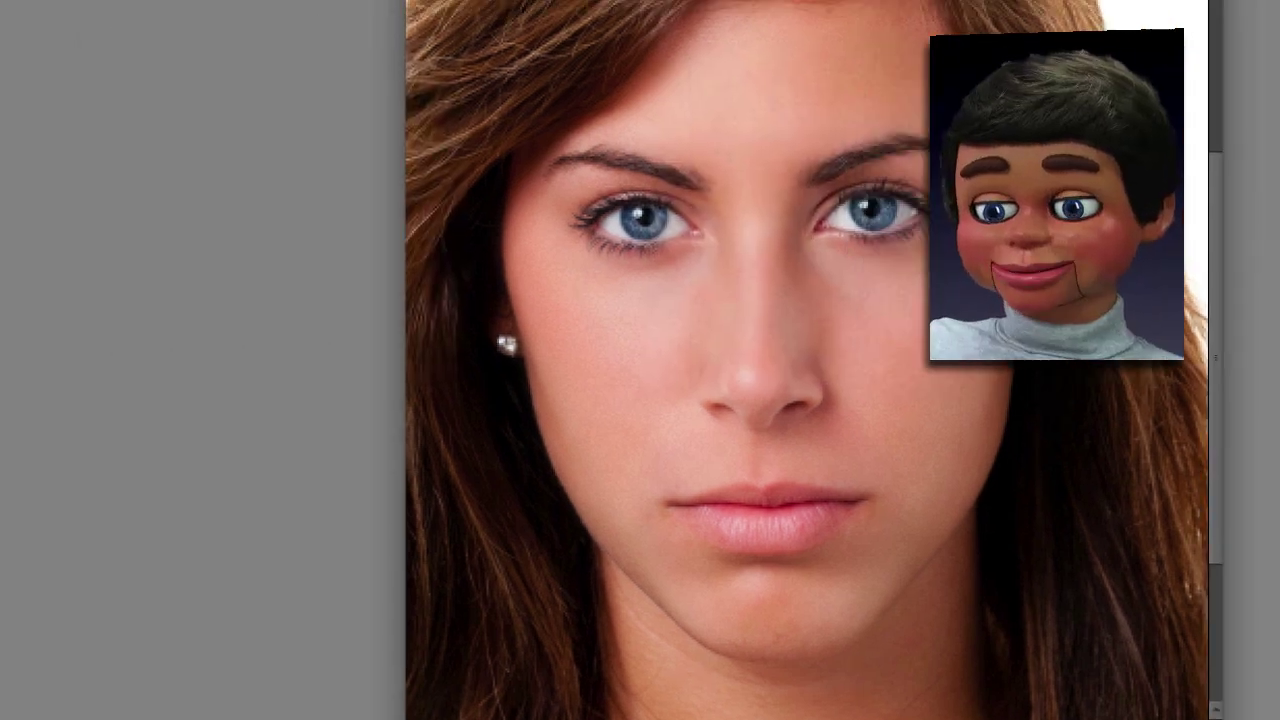
drag(1179, 0, 728, 0)
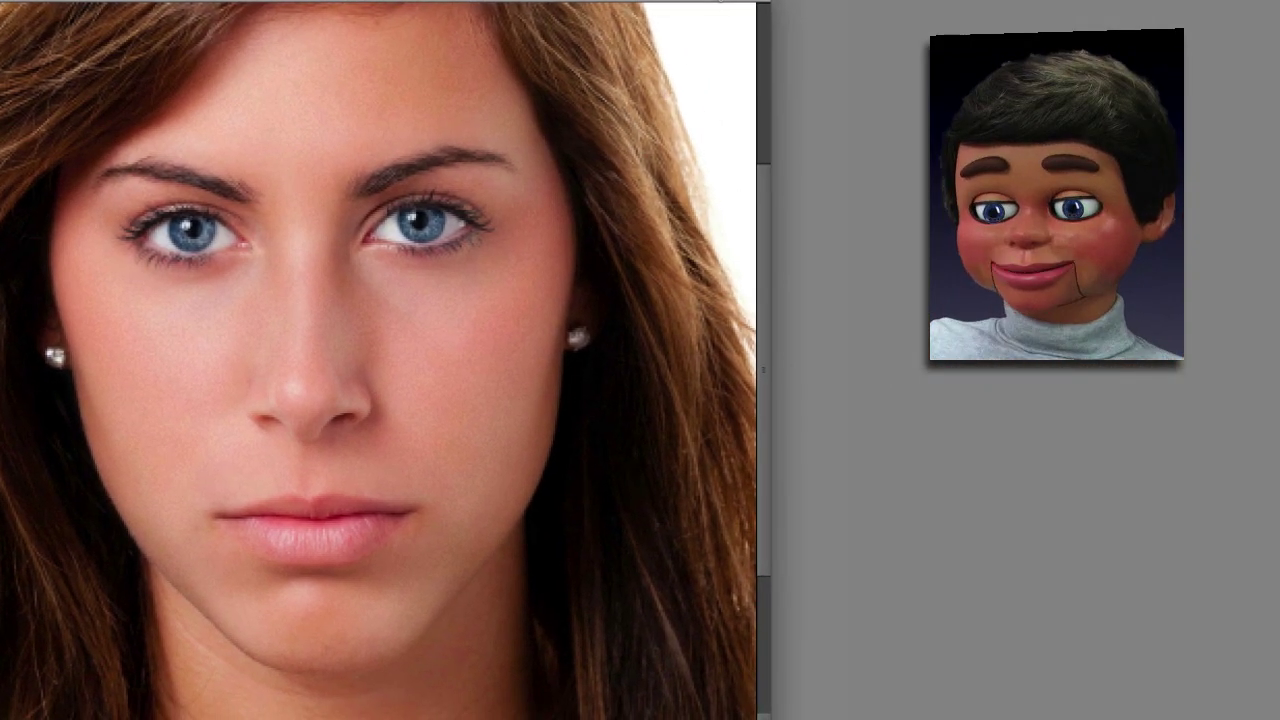